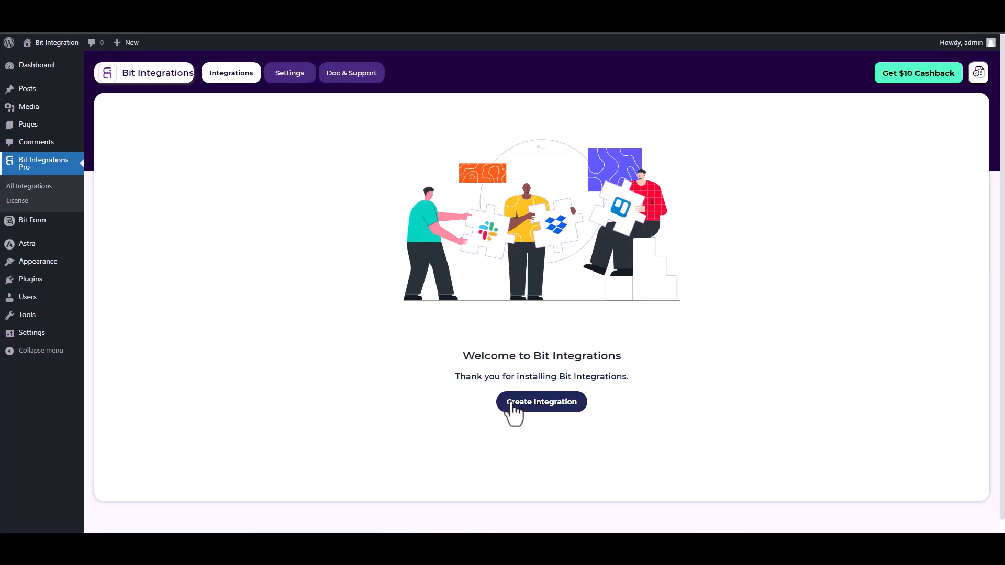
# Step: Search the triggers for "site", choose SiteOrigin Widgets and start fetching its form data
pyautogui.click(369, 135)
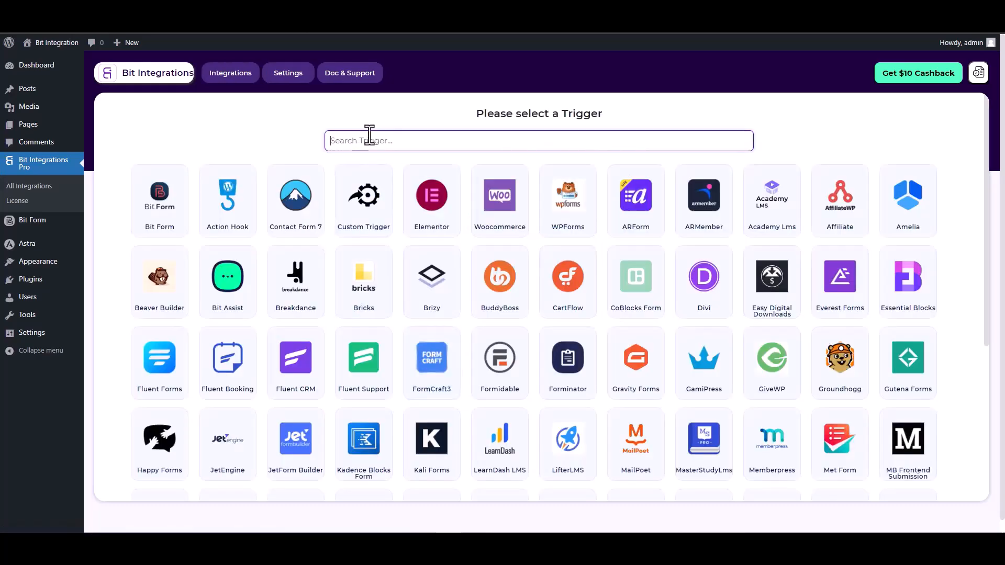
pyautogui.write('site')
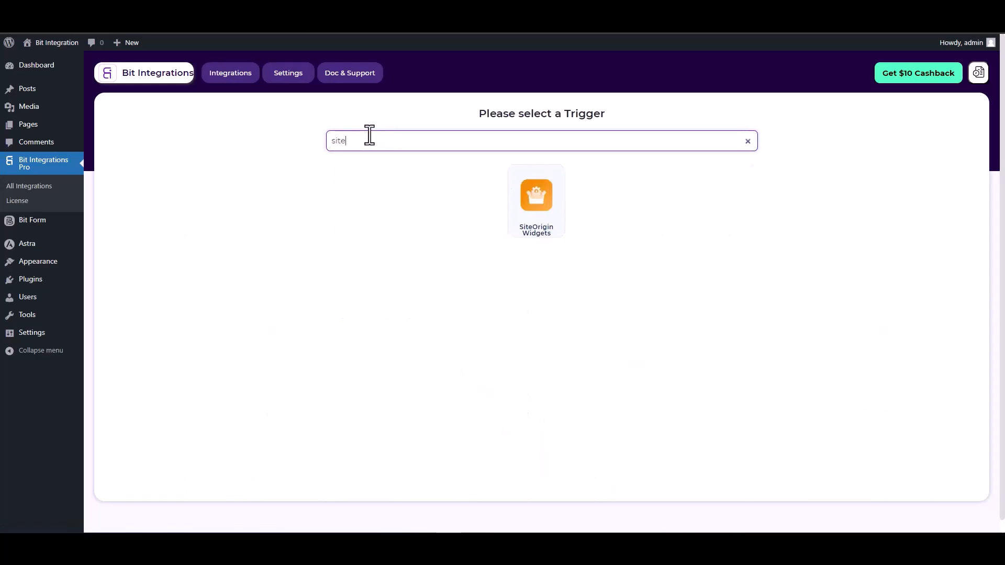
pyautogui.click(544, 205)
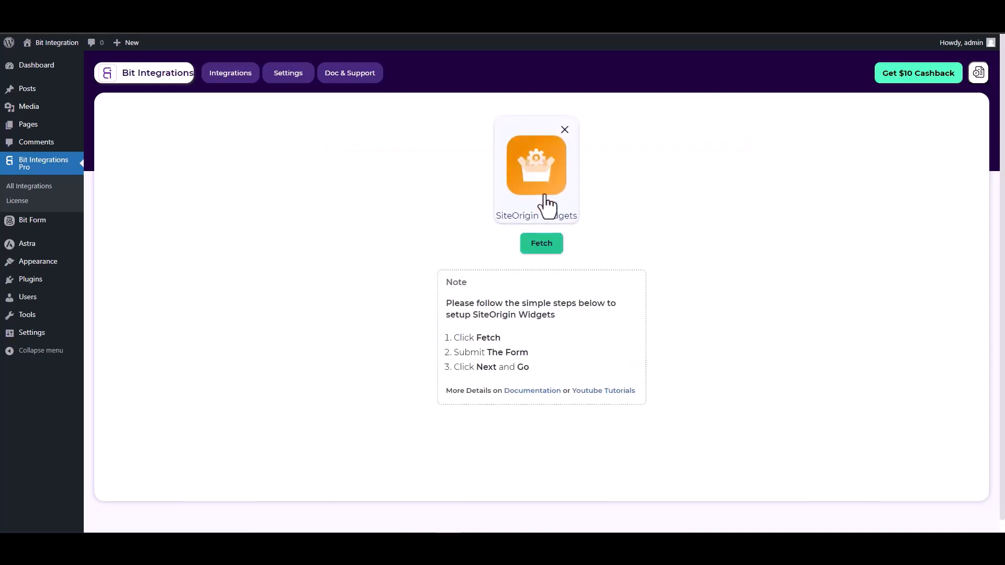
pyautogui.click(543, 244)
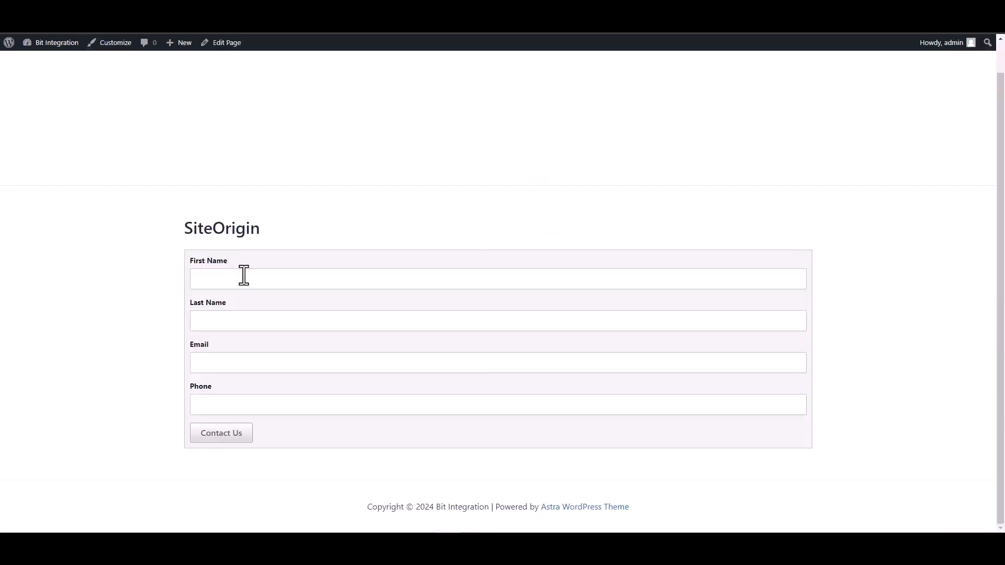
# Step: On the website's SiteOrigin form page, enter "test" as the first name and "test1" as the last name
pyautogui.click(244, 279)
pyautogui.write('test')
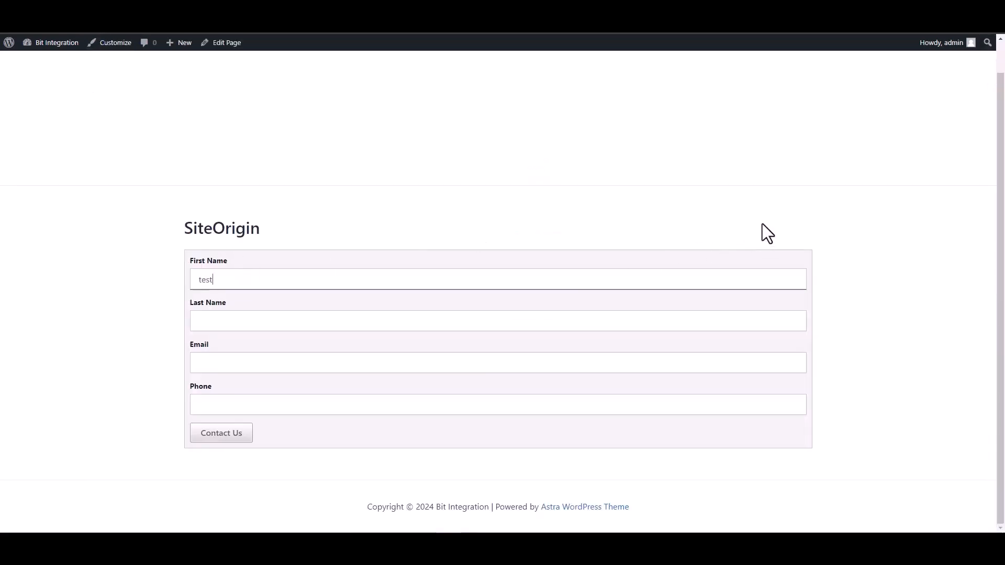
pyautogui.click(765, 320)
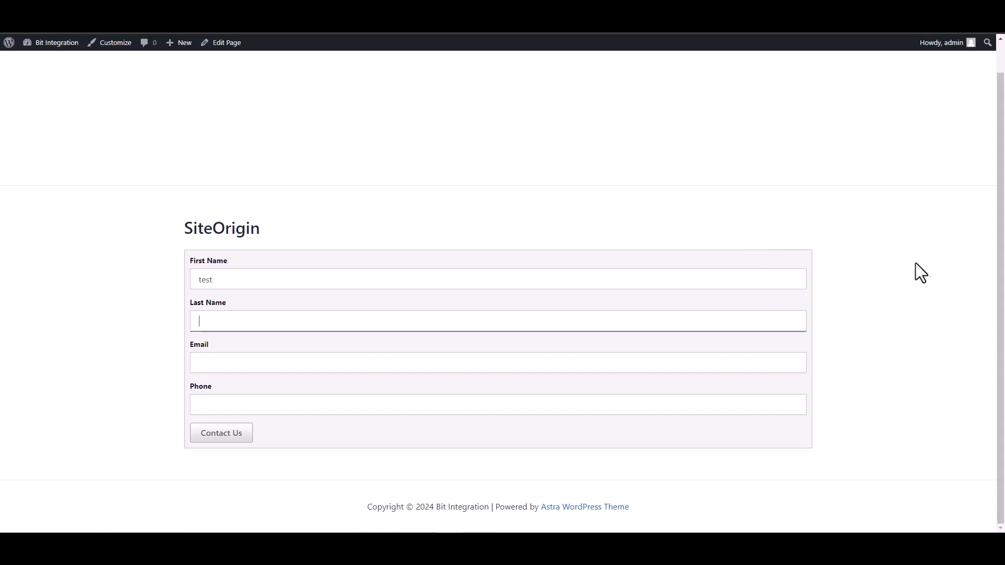
pyautogui.write('test1')
pyautogui.press('Tab')
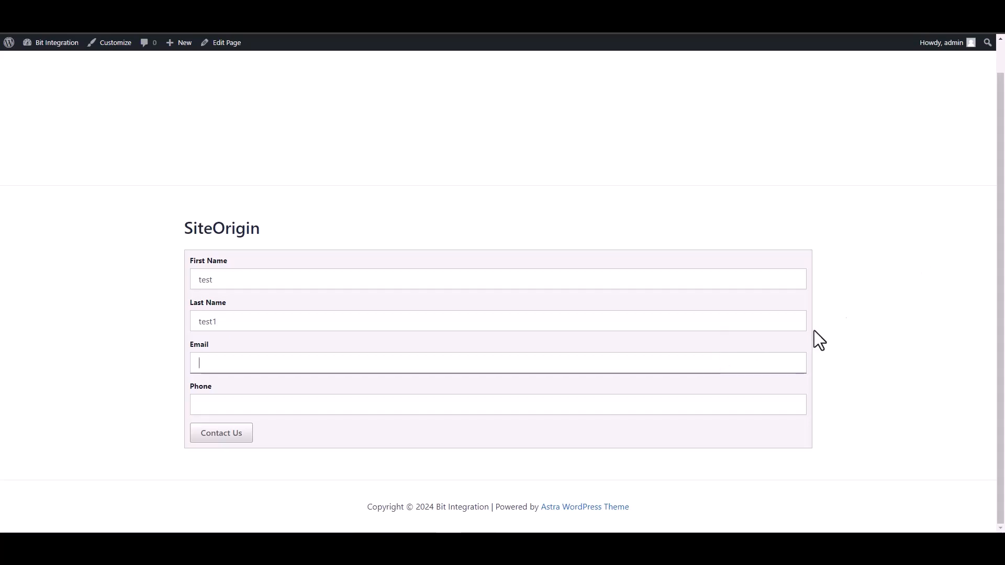
# Step: Fill in a sample email address and phone number and submit the SiteOrigin contact form
pyautogui.write('test')
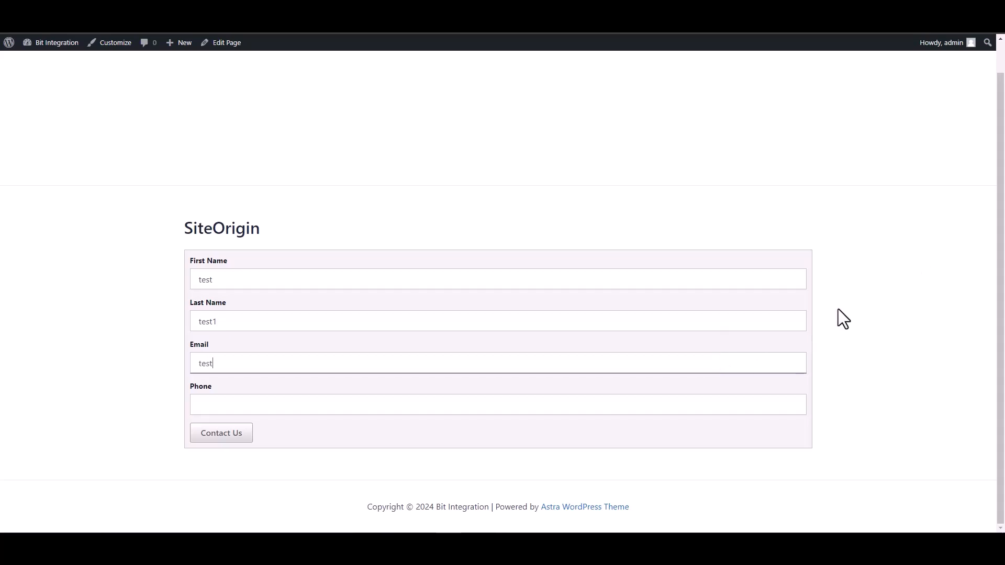
pyautogui.write('@test.com')
pyautogui.click(749, 413)
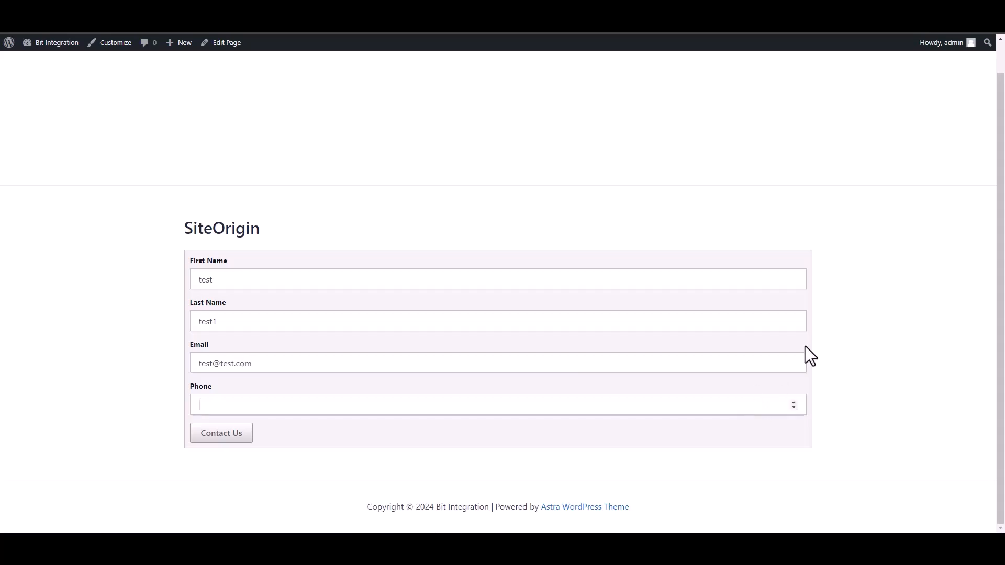
pyautogui.write('12345678')
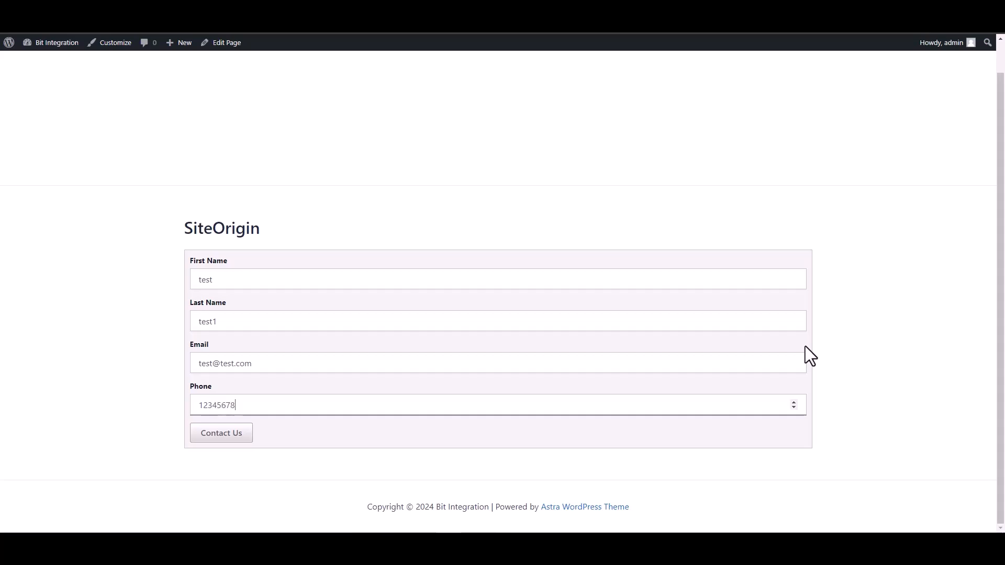
pyautogui.click(238, 440)
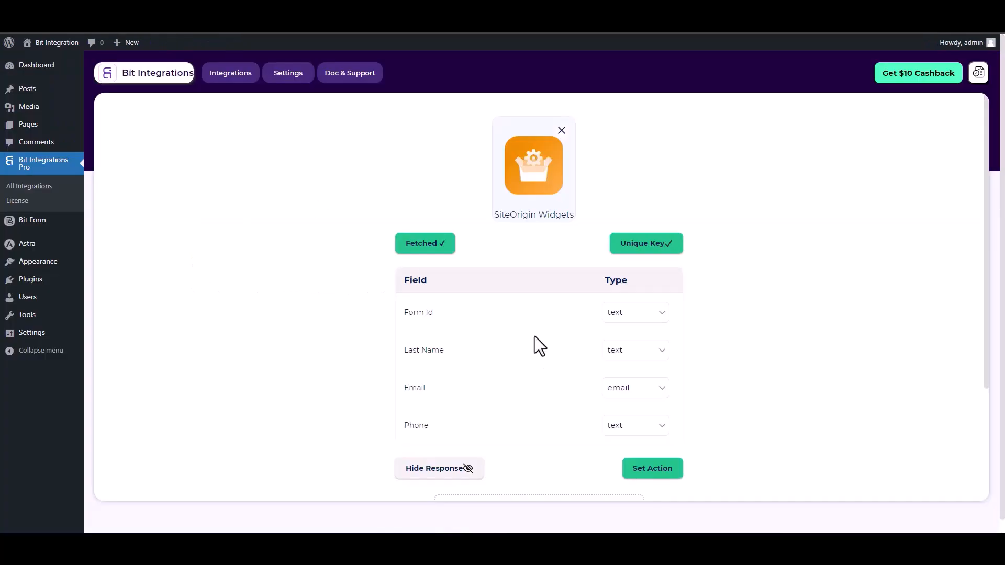
# Step: Proceed from the fetched SiteOrigin fields in Bit Integrations to the action choice and select High Level as the action
pyautogui.scroll(-1, 602, 361)
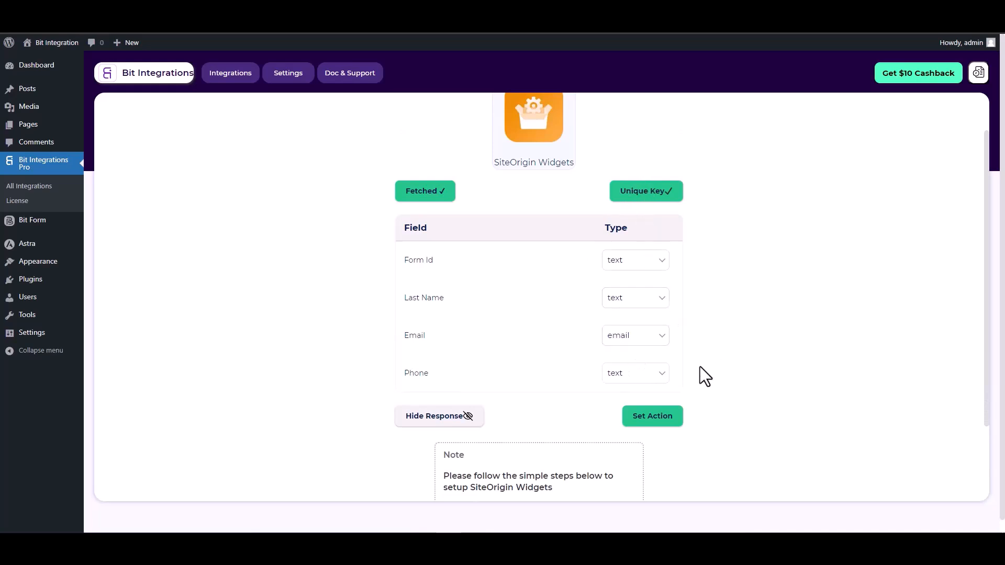
pyautogui.click(651, 414)
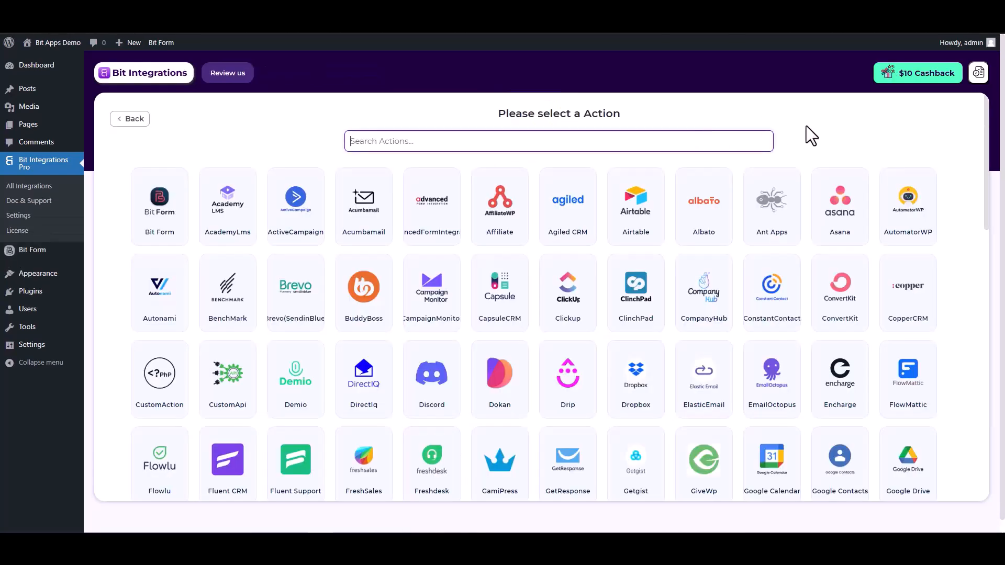
pyautogui.write('high')
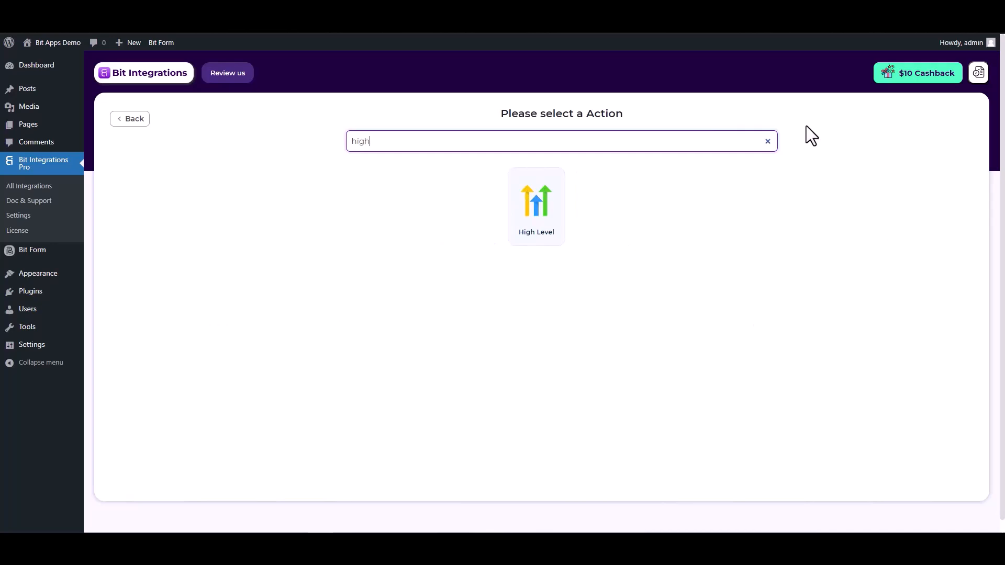
pyautogui.click(543, 242)
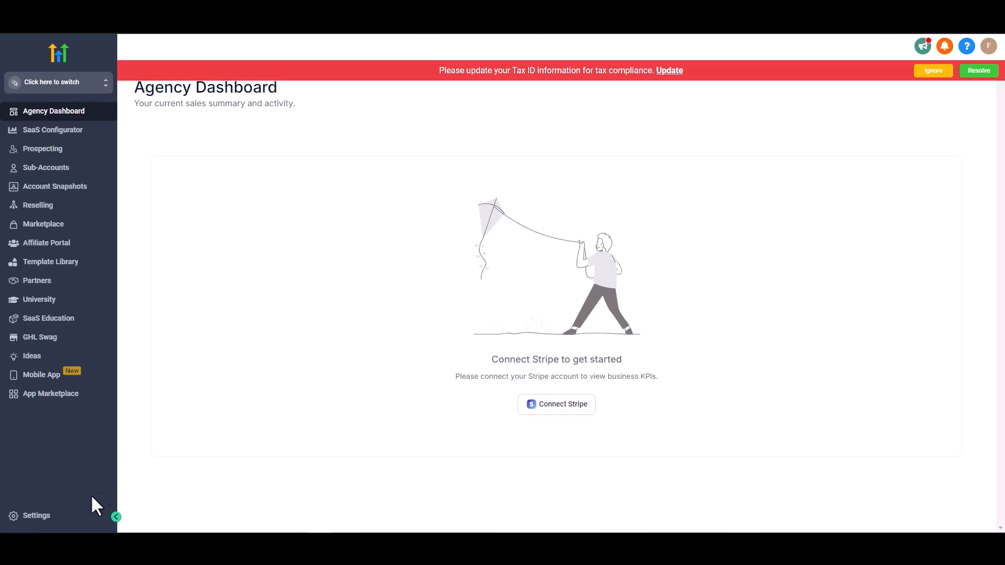
# Step: In the HighLevel agency settings, create an agency API key named "Bit Integrations" and copy it
pyautogui.click(46, 517)
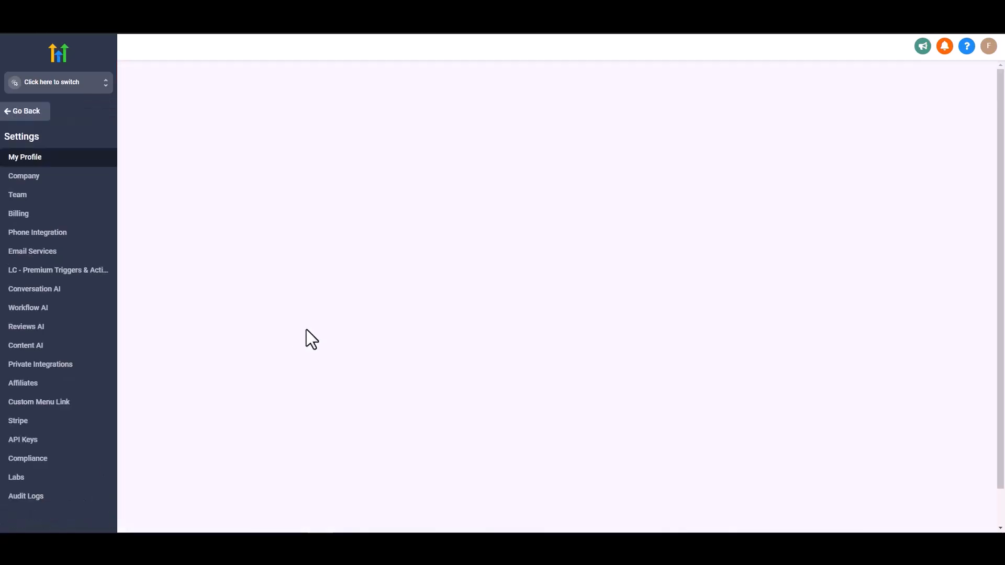
pyautogui.click(28, 444)
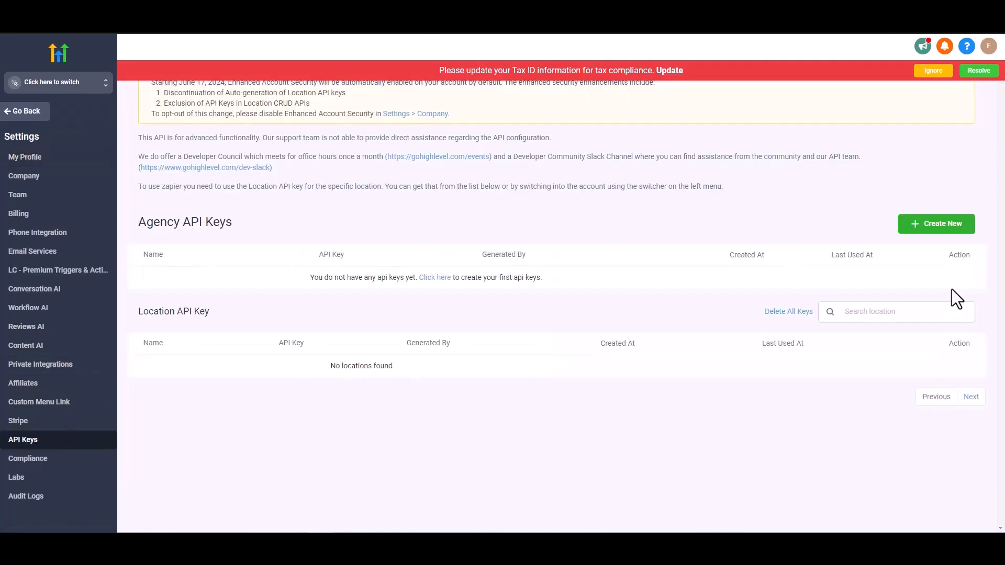
pyautogui.click(933, 230)
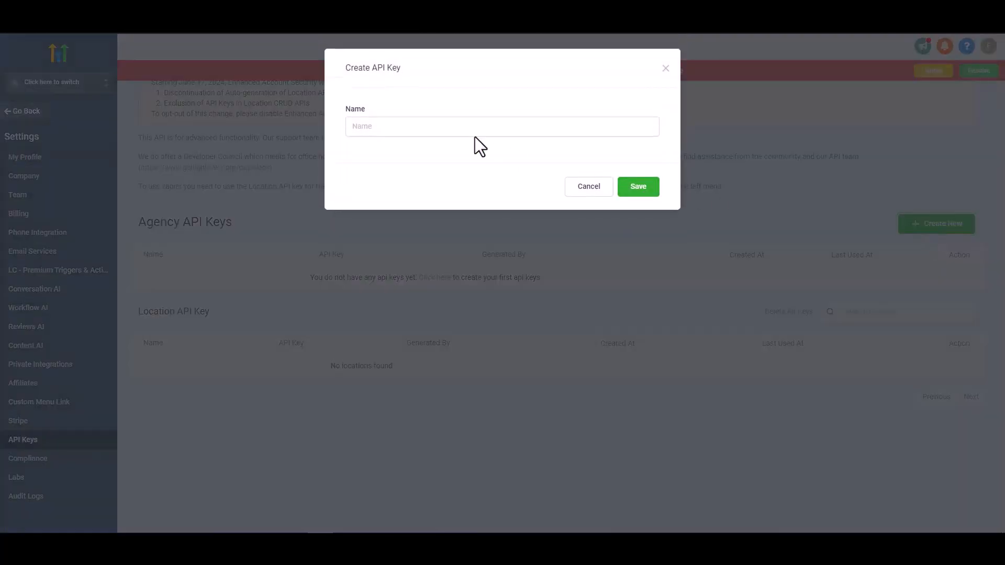
pyautogui.click(473, 132)
pyautogui.write('Bit Integrations')
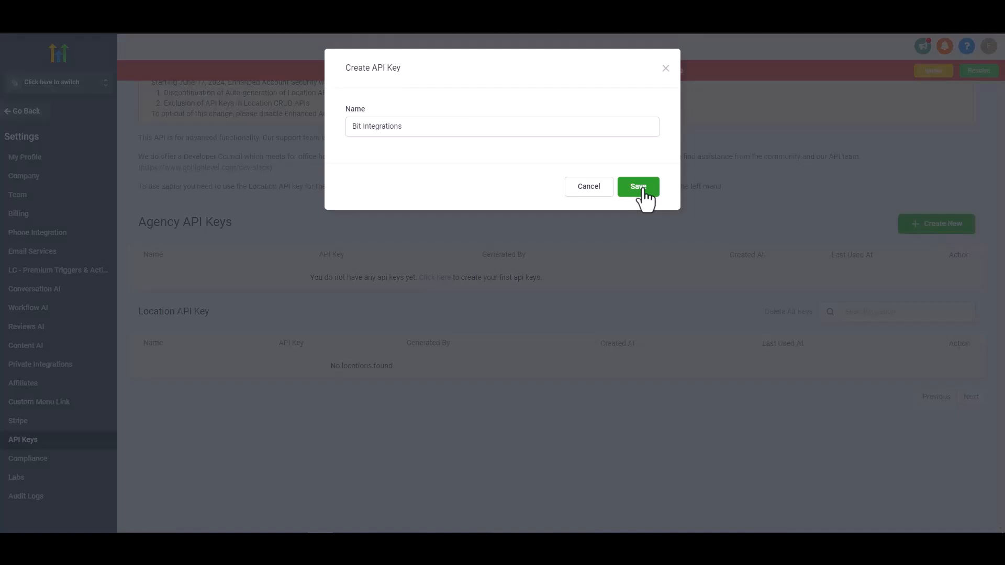
pyautogui.click(643, 193)
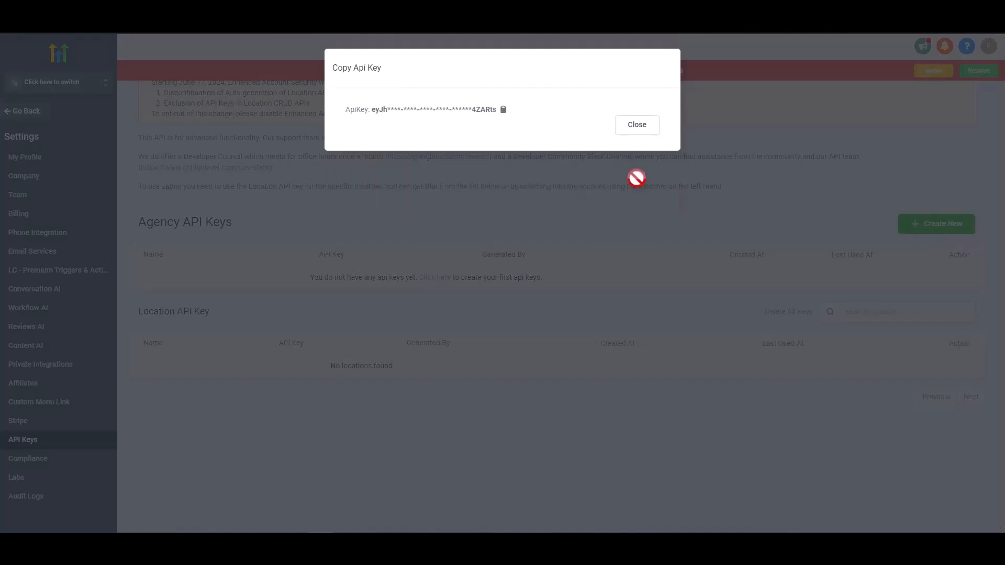
pyautogui.click(503, 110)
pyautogui.click(631, 128)
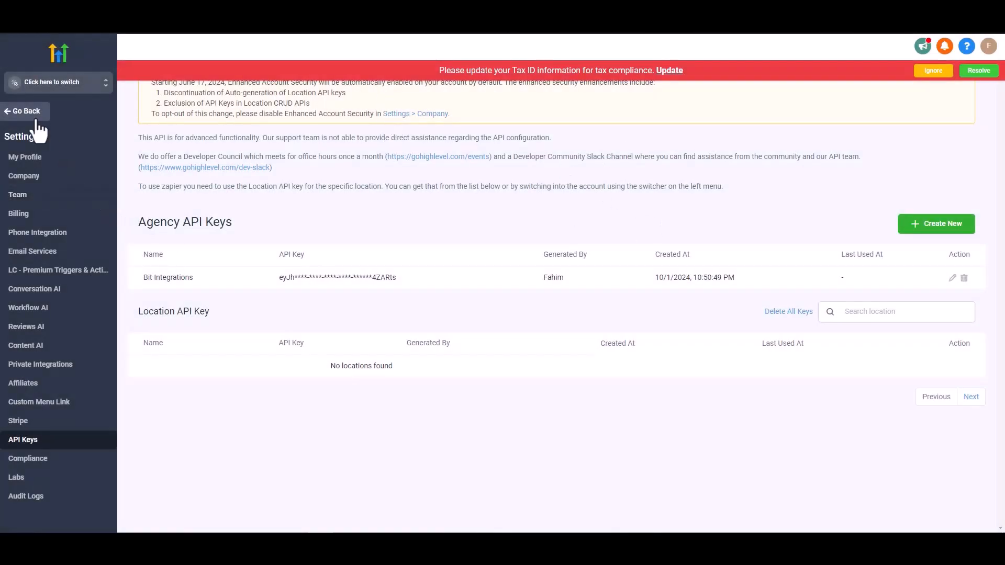
# Step: Switch to the Bit Integrations sub-account, generate an API key in its business profile settings and copy it
pyautogui.click(59, 87)
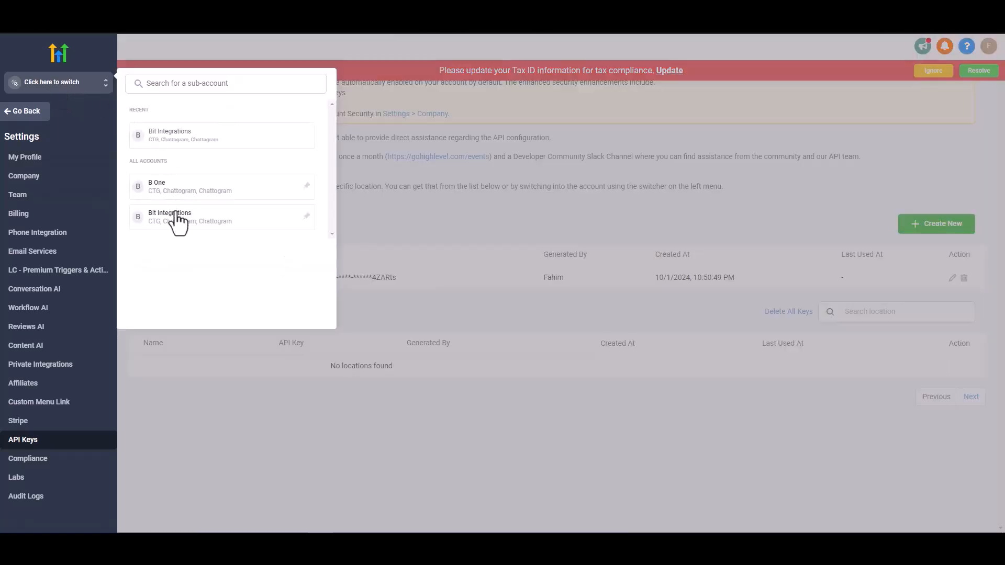
pyautogui.click(173, 220)
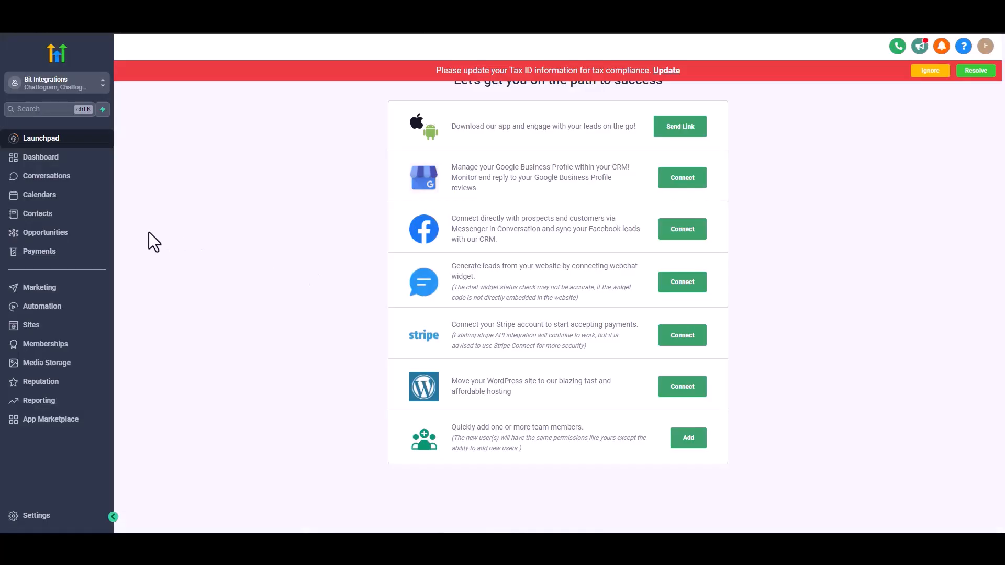
pyautogui.click(42, 518)
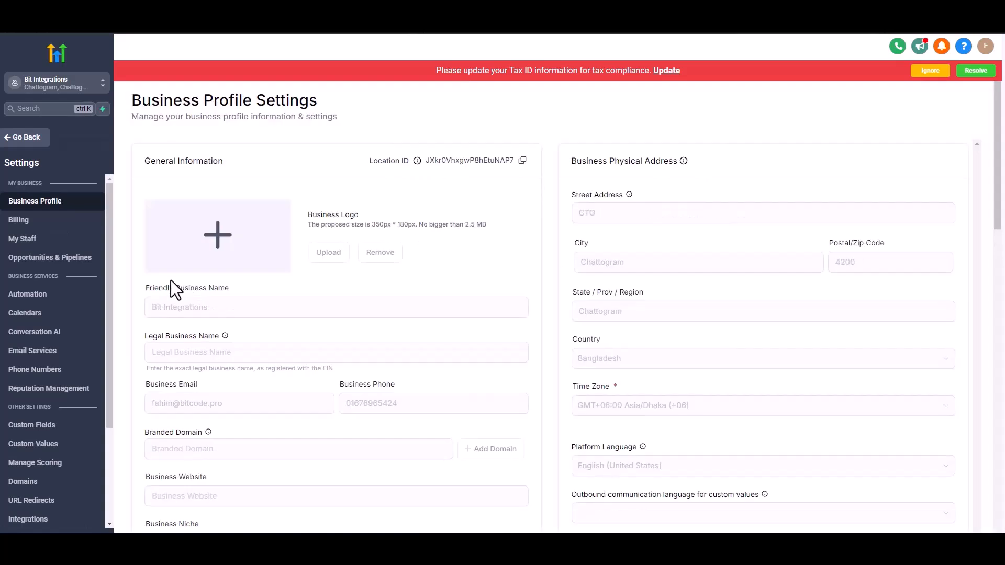
pyautogui.scroll(-2, 170, 281)
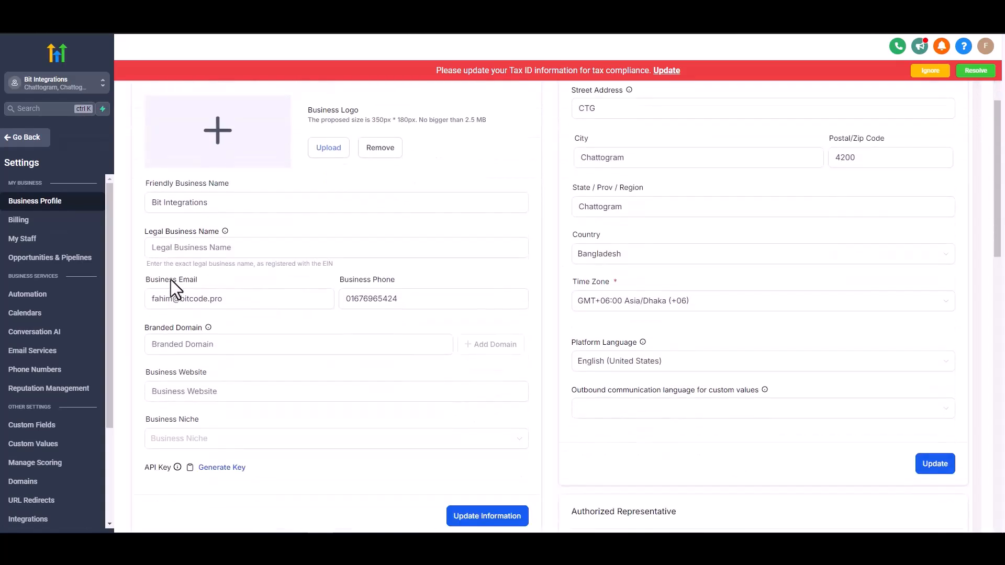
pyautogui.scroll(-2, 171, 283)
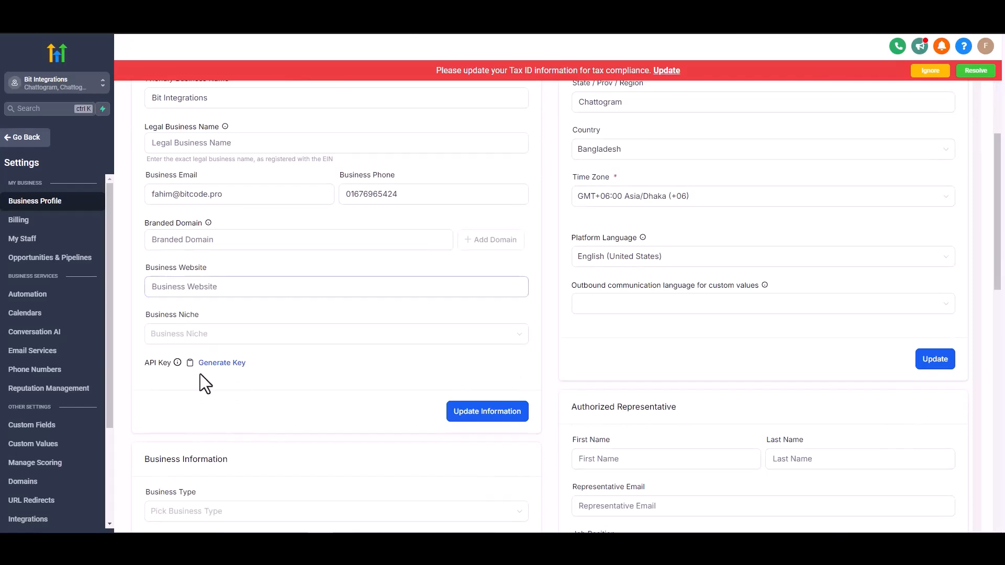
pyautogui.click(205, 364)
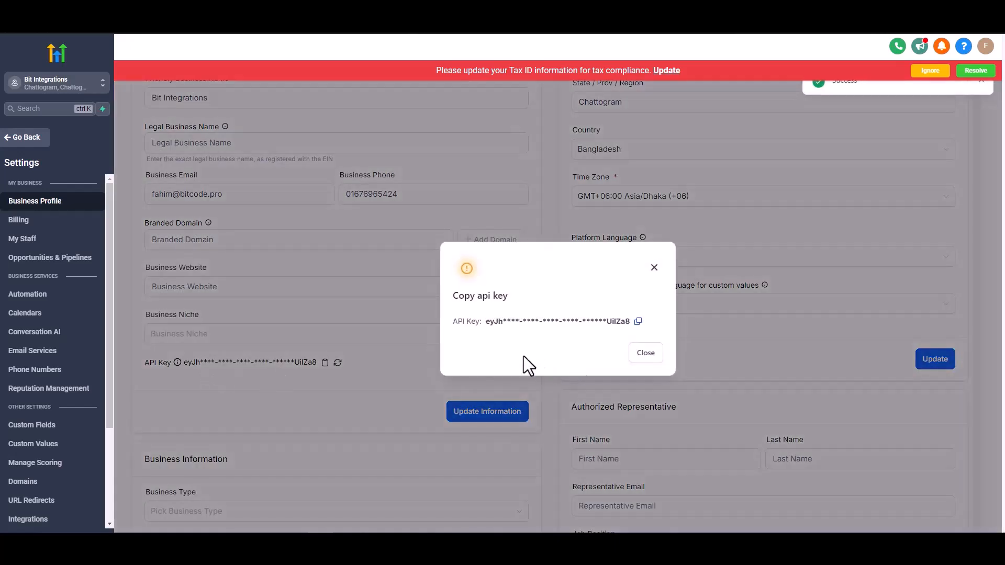
pyautogui.click(638, 322)
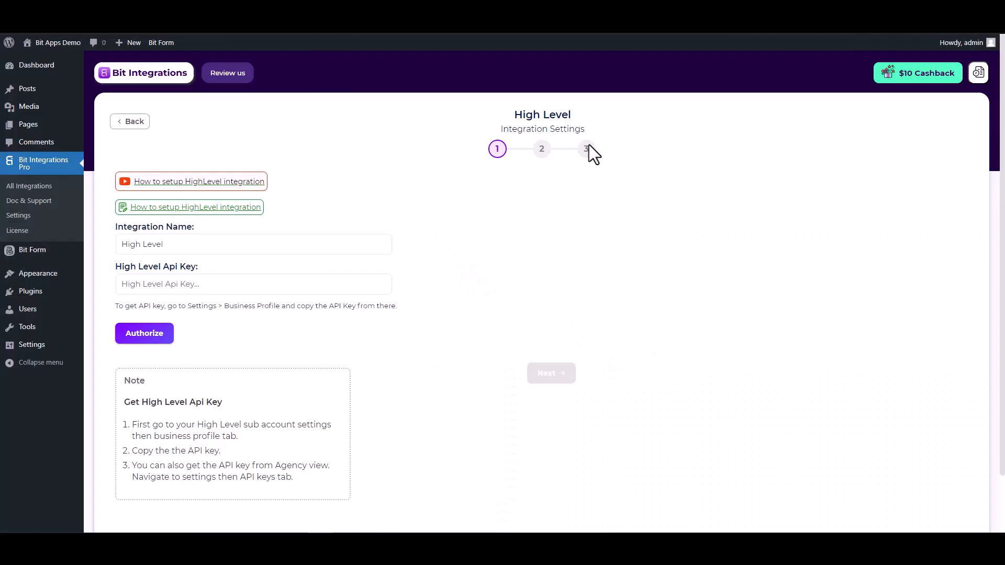
# Step: Paste the API key into the High Level integration in Bit Integrations, authorize the connection and continue to the second stage
pyautogui.click(276, 285)
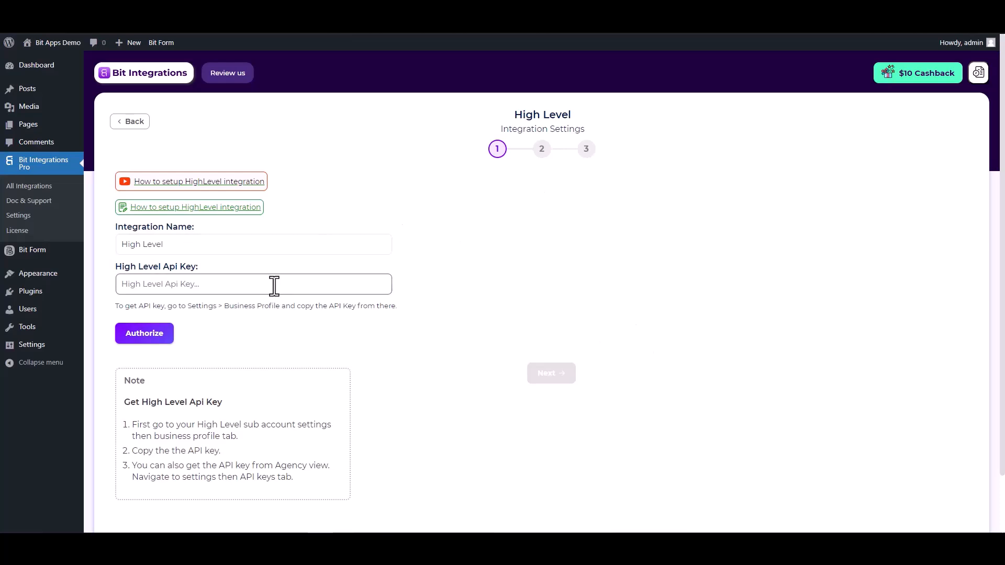
pyautogui.hotkey('ctrl', 'v')
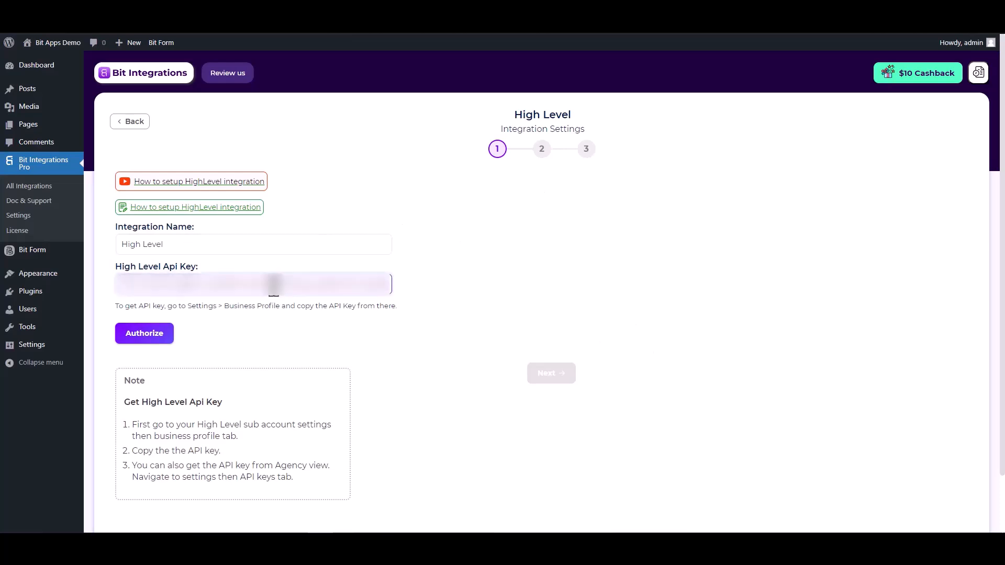
pyautogui.click(140, 339)
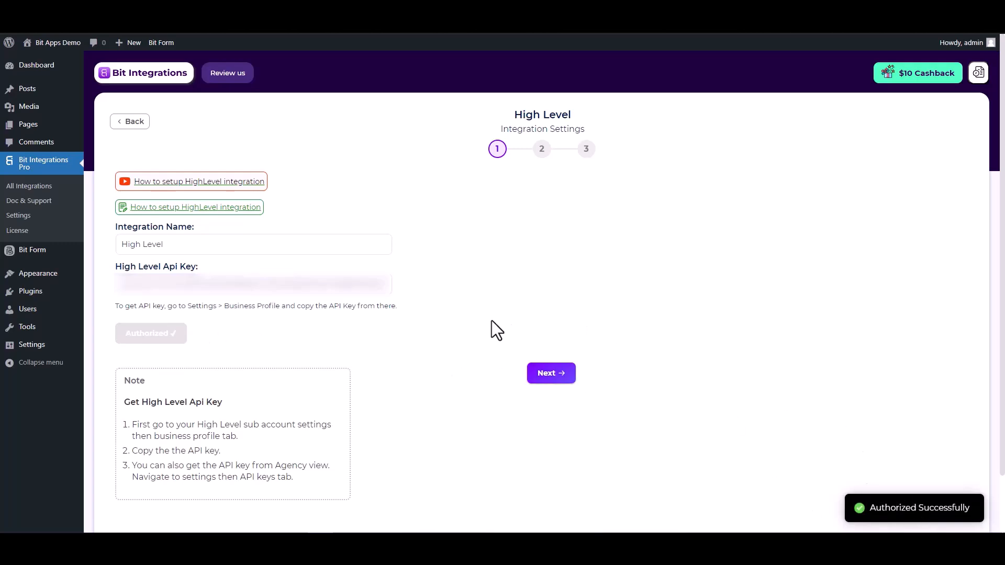
pyautogui.click(552, 374)
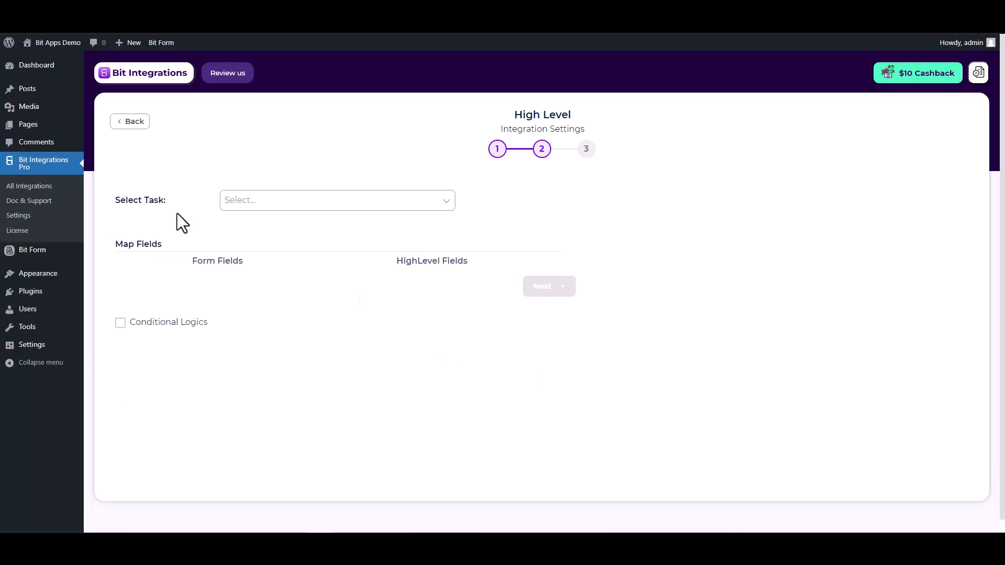
# Step: Set the High Level task to Create Contact and map the form's Email field to the HighLevel Email field
pyautogui.click(374, 203)
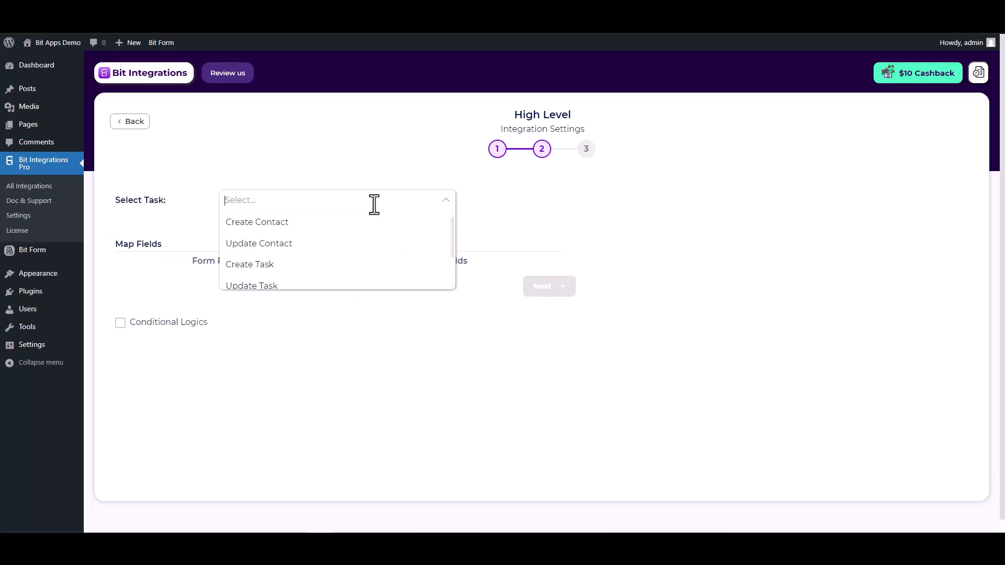
pyautogui.click(275, 225)
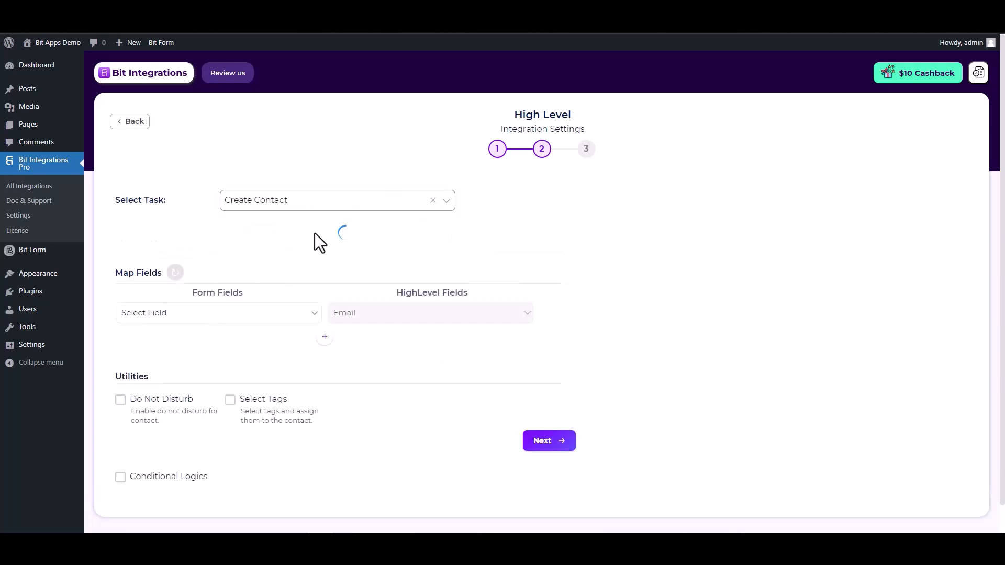
pyautogui.click(301, 301)
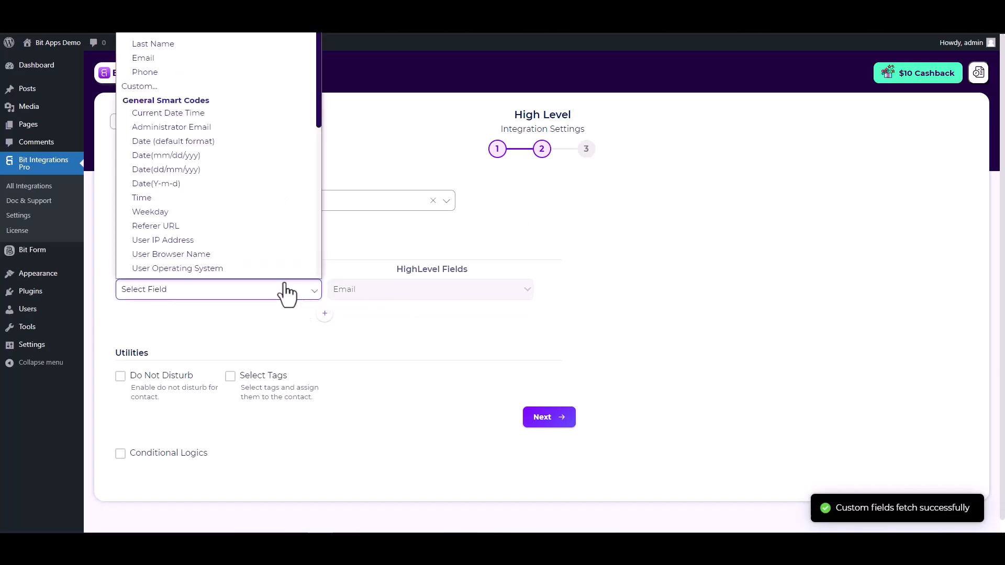
pyautogui.click(162, 52)
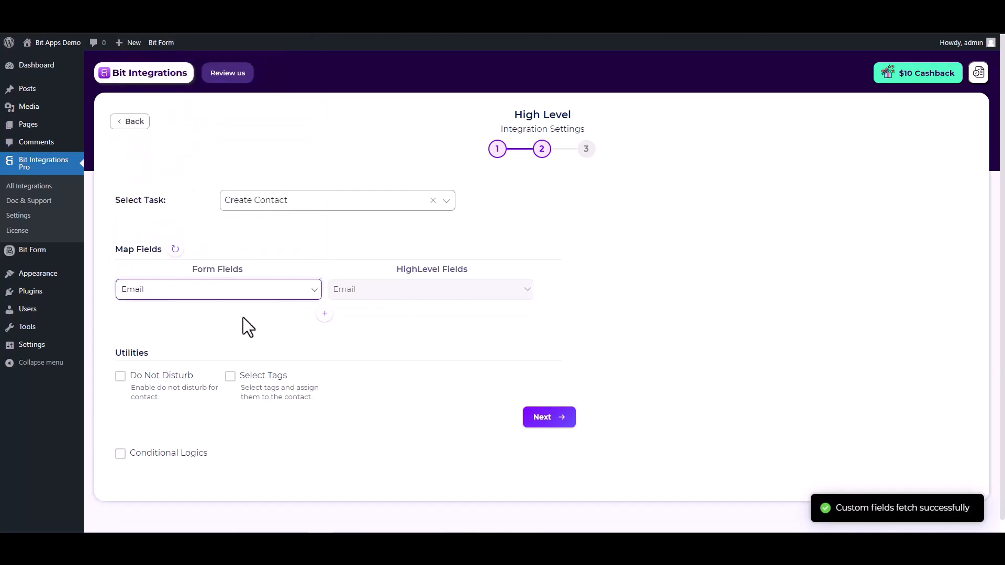
# Step: Add a field mapping that links the form's First Name to the HighLevel First Name
pyautogui.click(325, 313)
pyautogui.click(356, 316)
pyautogui.click(361, 347)
pyautogui.click(271, 317)
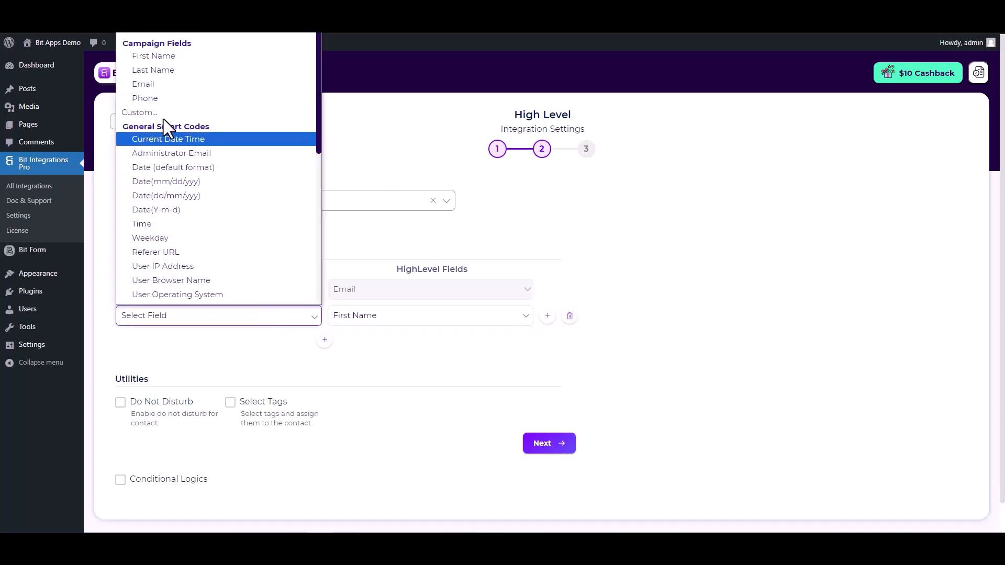
pyautogui.click(173, 57)
# Step: Add a field mapping that links the form's Last Name to the HighLevel Last Name
pyautogui.click(325, 339)
pyautogui.click(373, 341)
pyautogui.click(354, 180)
pyautogui.click(282, 342)
pyautogui.click(152, 85)
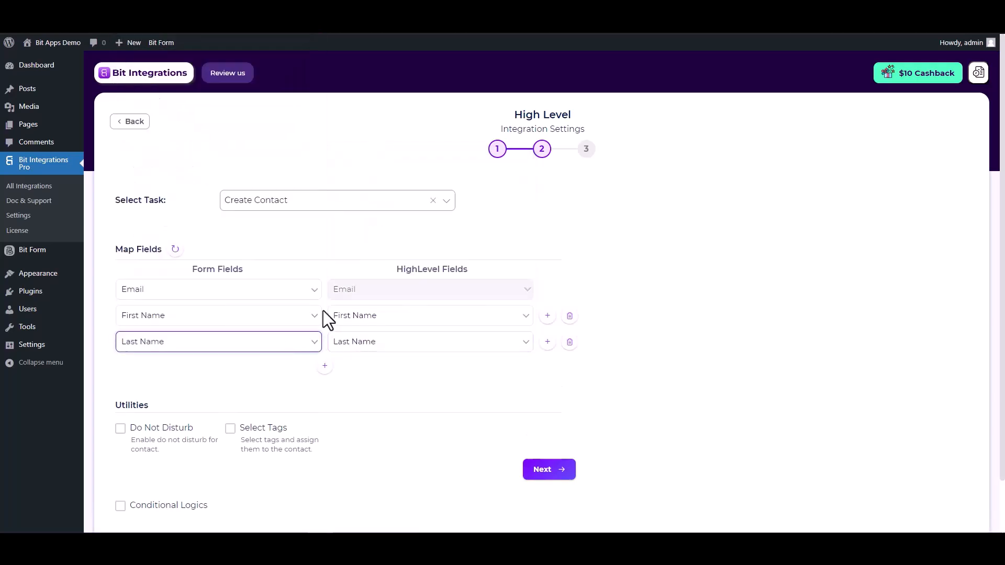
# Step: Add a field mapping that links the form's Phone to the HighLevel Phone
pyautogui.click(324, 366)
pyautogui.click(356, 368)
pyautogui.click(357, 237)
pyautogui.click(312, 368)
pyautogui.click(204, 151)
pyautogui.scroll(-2, 265, 382)
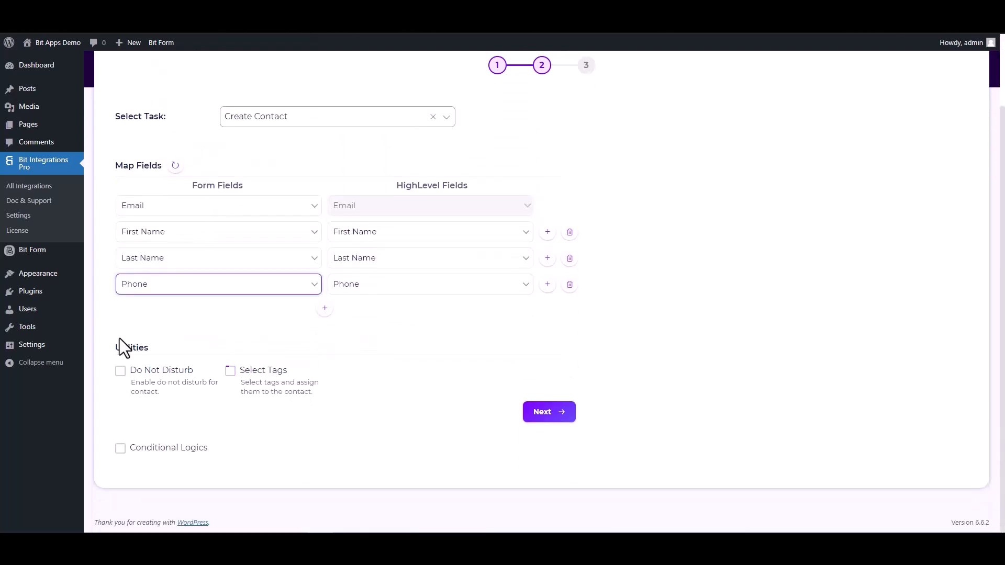
pyautogui.moveTo(124, 346); pyautogui.dragTo(155, 348)
pyautogui.click(208, 346)
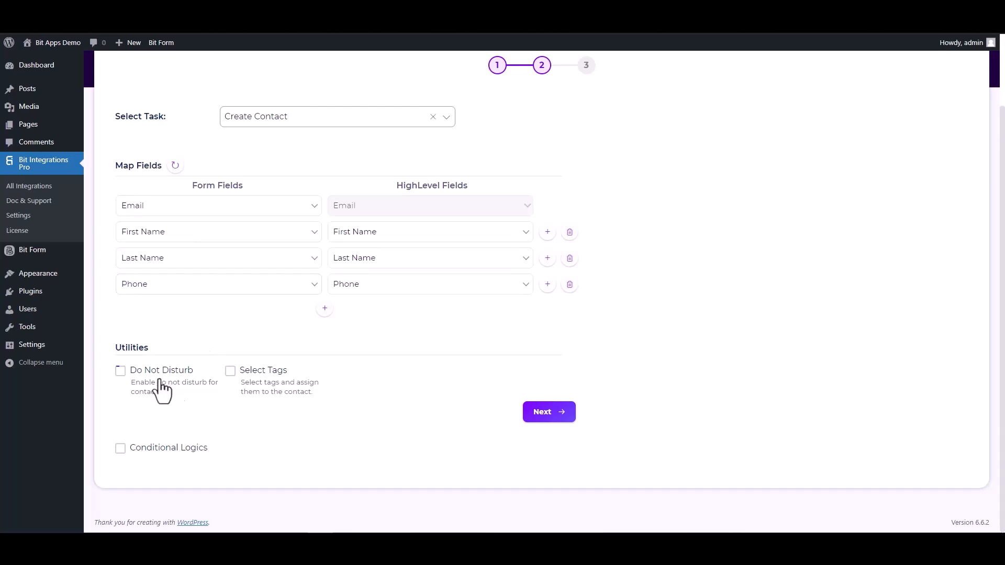
pyautogui.click(120, 449)
pyautogui.scroll(-2, 213, 390)
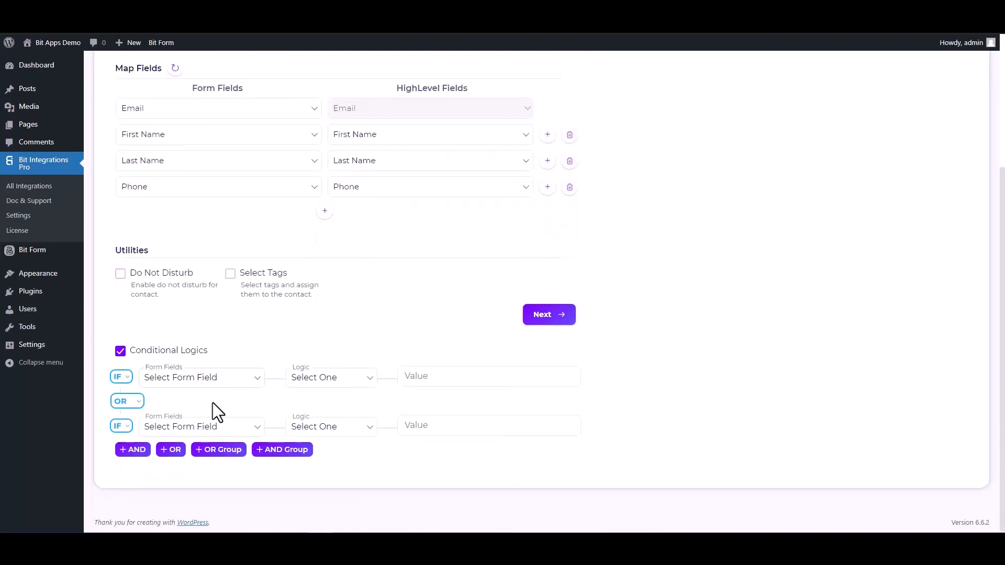
pyautogui.click(120, 352)
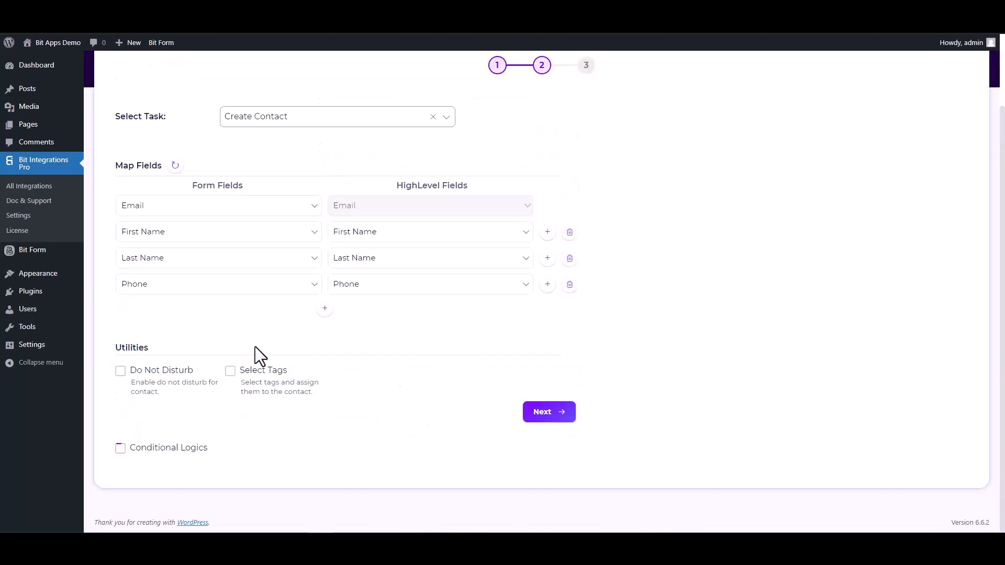
# Step: Continue to the third stage of the High Level integration, then finish and save it
pyautogui.click(532, 419)
pyautogui.click(548, 222)
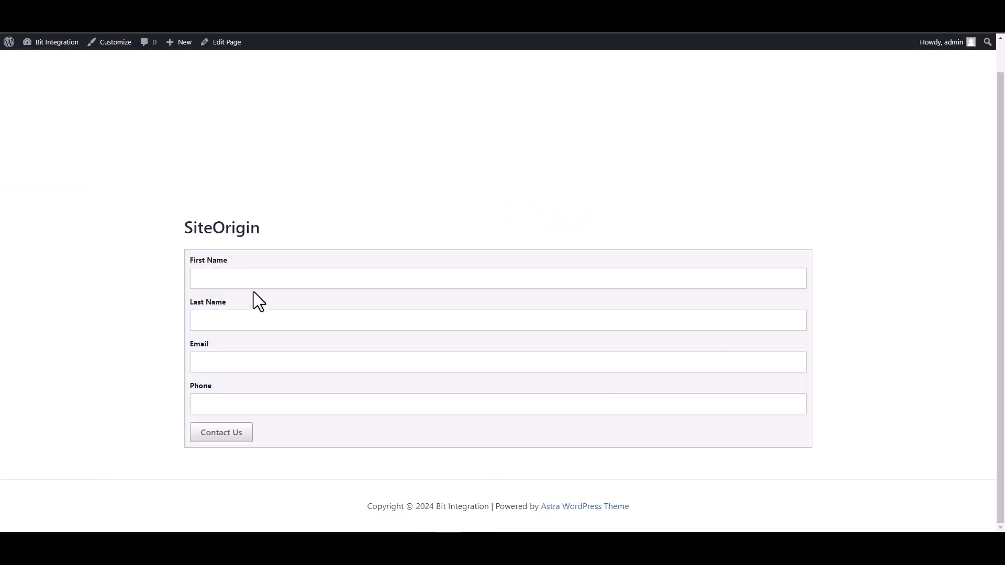
# Step: Switch to the published SiteOrigin contact form and enter "Bit" as the first name
pyautogui.click(374, 277)
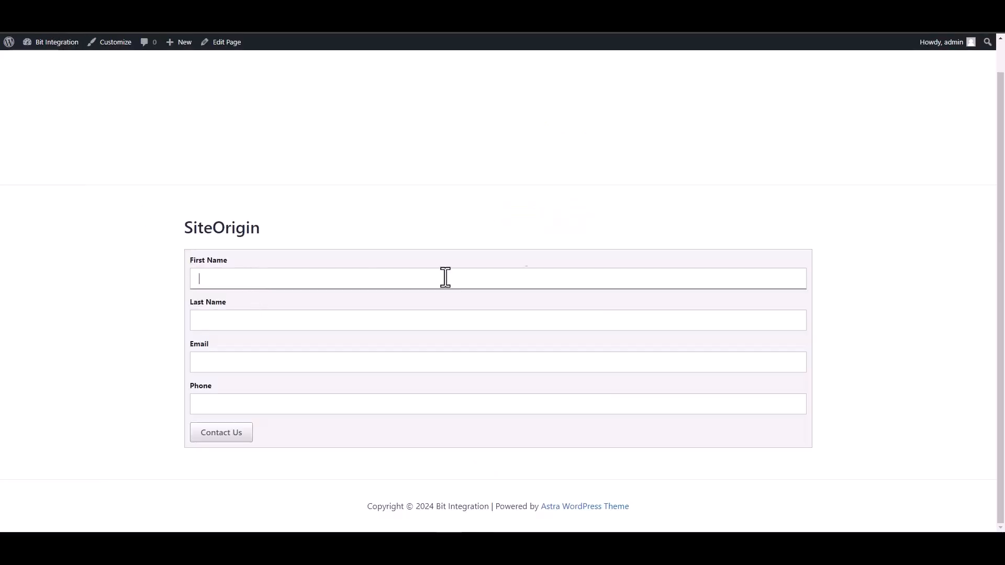
pyautogui.write('Bit Intega')
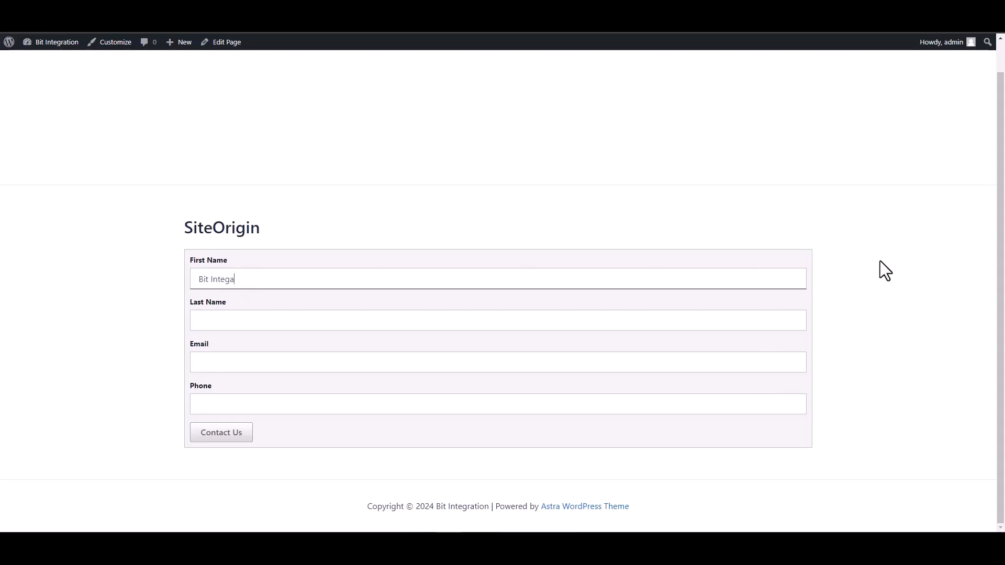
pyautogui.press('BackSpace')
pyautogui.write('rations')
pyautogui.moveTo(259, 279); pyautogui.dragTo(211, 285)
pyautogui.press('BackSpace')
# Step: Enter "Integrations" as the last name in the SiteOrigin contact form
pyautogui.click(550, 322)
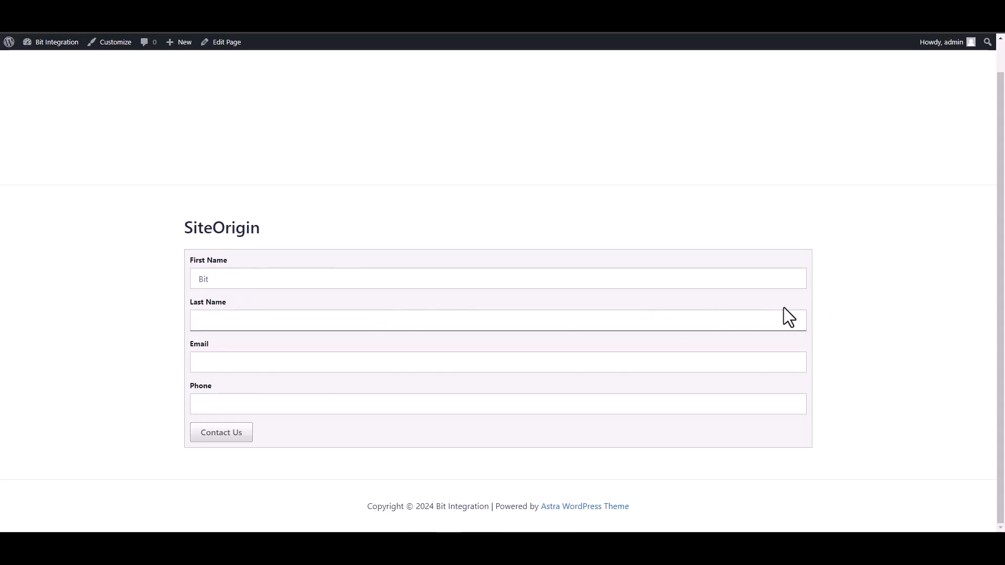
pyautogui.write('Integart')
pyautogui.press('BackSpace')
pyautogui.press('BackSpace')
pyautogui.write('rations')
# Step: Fill in the contact's email and phone number and submit the SiteOrigin contact form
pyautogui.click(768, 360)
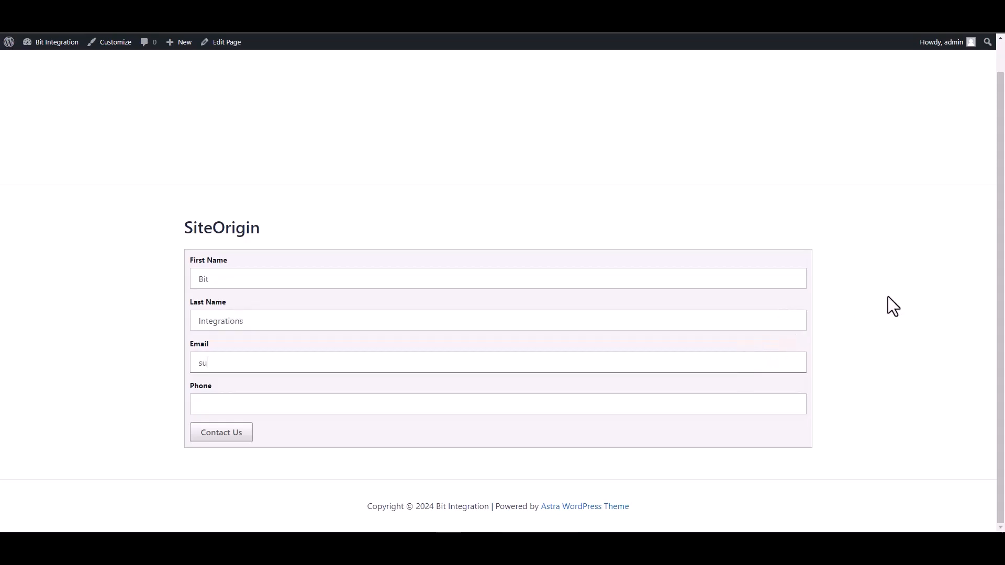
pyautogui.click(769, 403)
pyautogui.write('444555666')
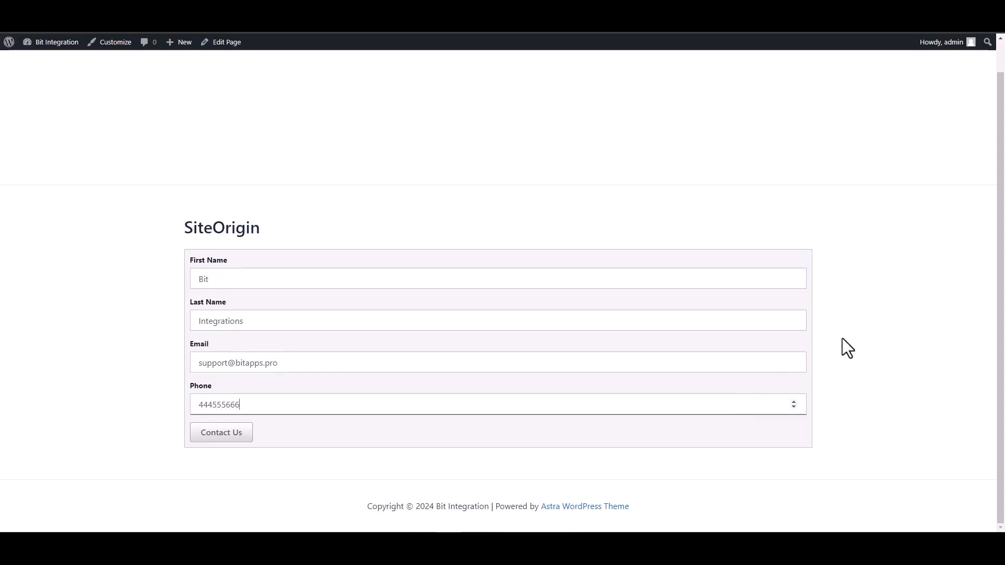
pyautogui.click(219, 436)
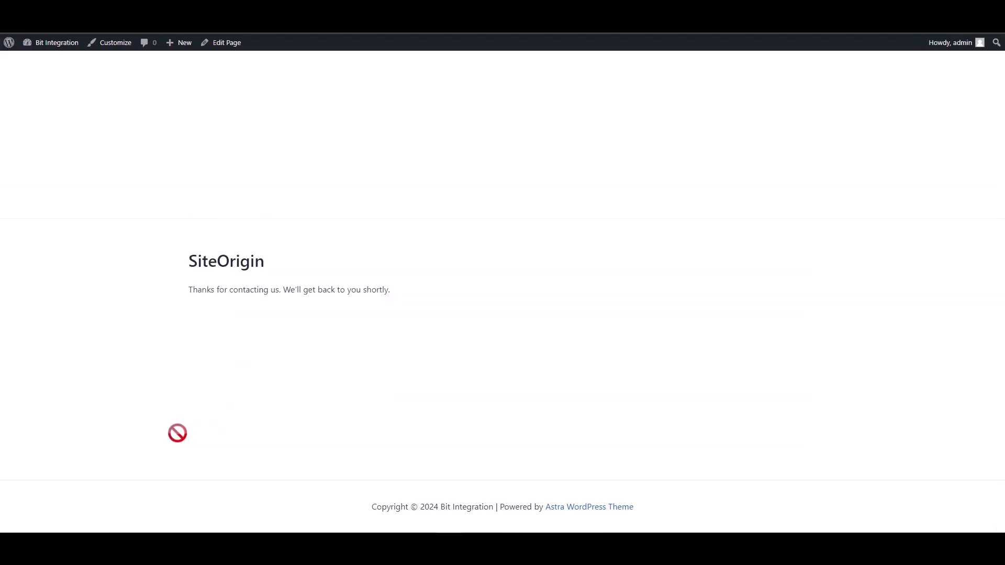
pyautogui.moveTo(183, 297); pyautogui.dragTo(394, 291)
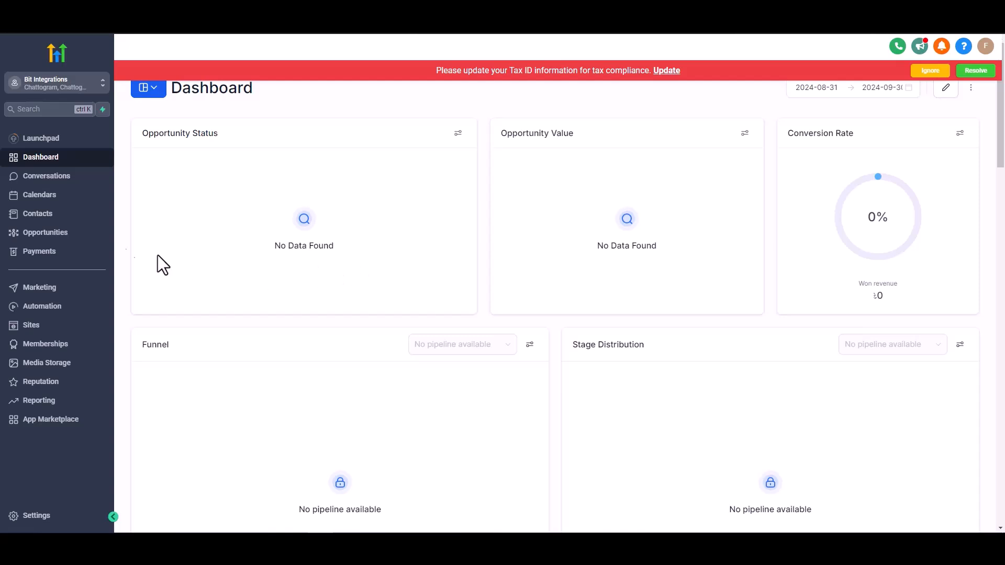
# Step: Switch to HighLevel, go to the contacts list and open the Bit Integrations contact to check its details
pyautogui.click(45, 218)
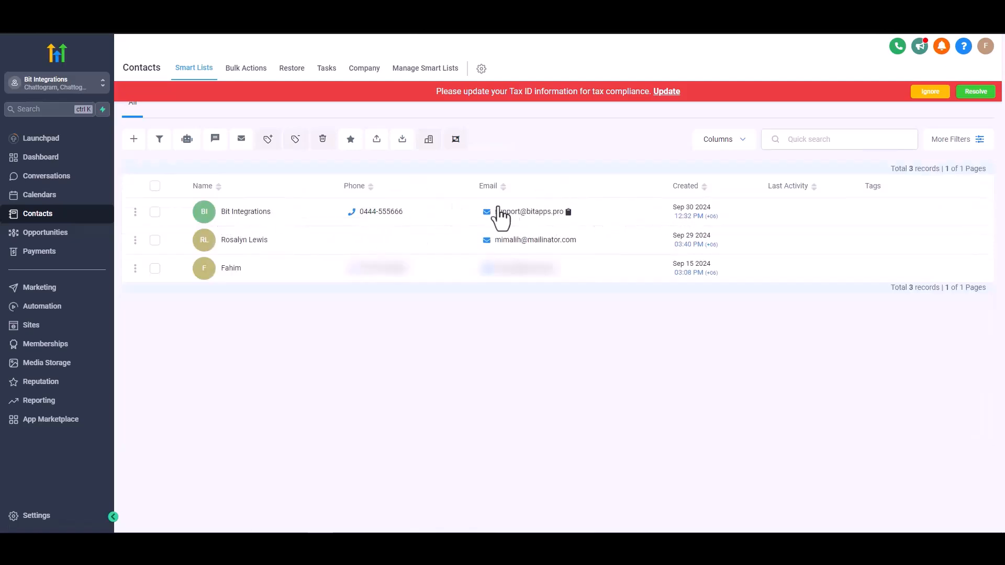
pyautogui.click(303, 199)
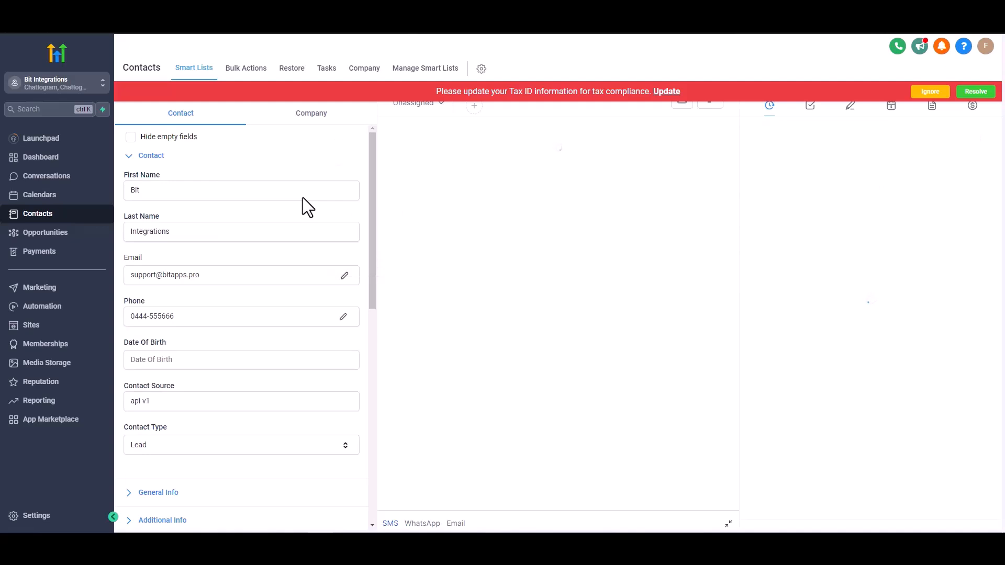